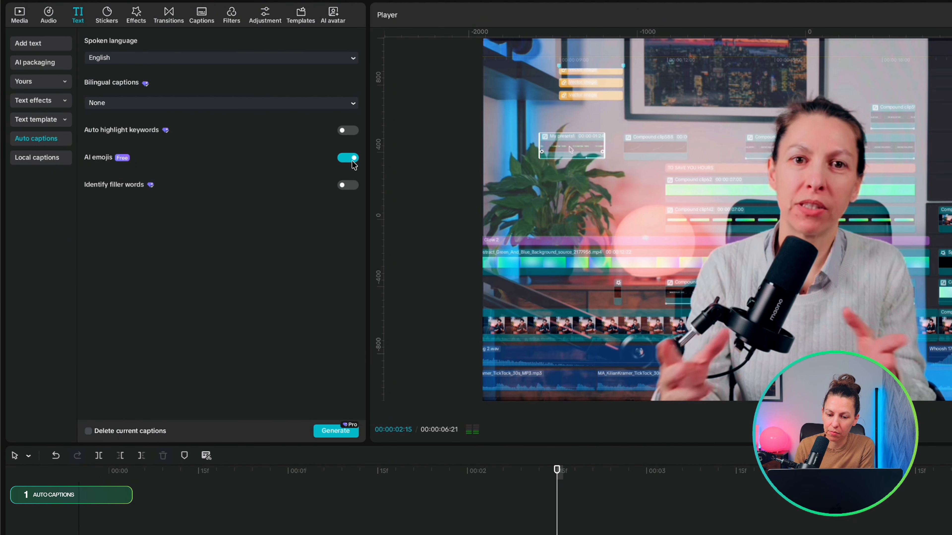
- Turn off AI emojis and generate auto captions with English as the spoken language and no bilingual captions
{"action": "left_click", "coordinate": [353, 159]}
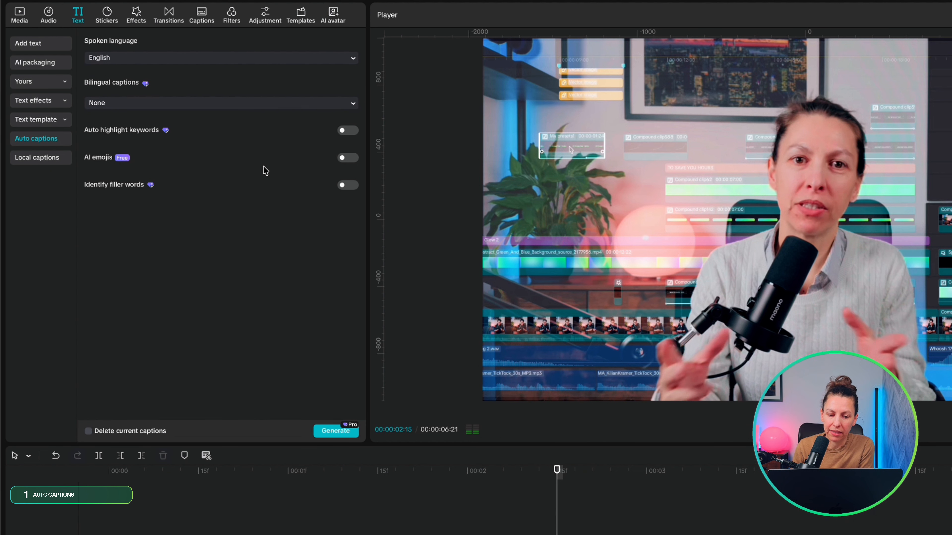
{"action": "left_click", "coordinate": [325, 434]}
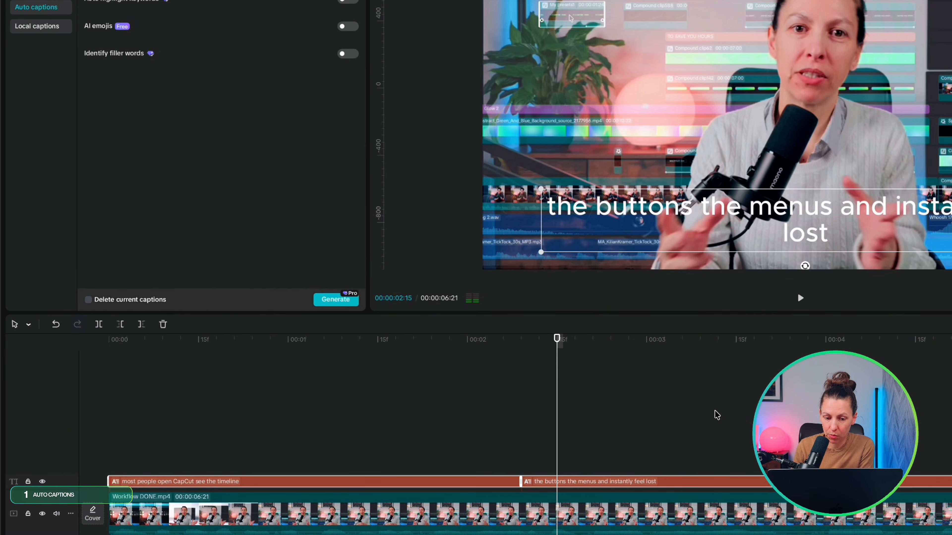
{"action": "left_click", "coordinate": [342, 409]}
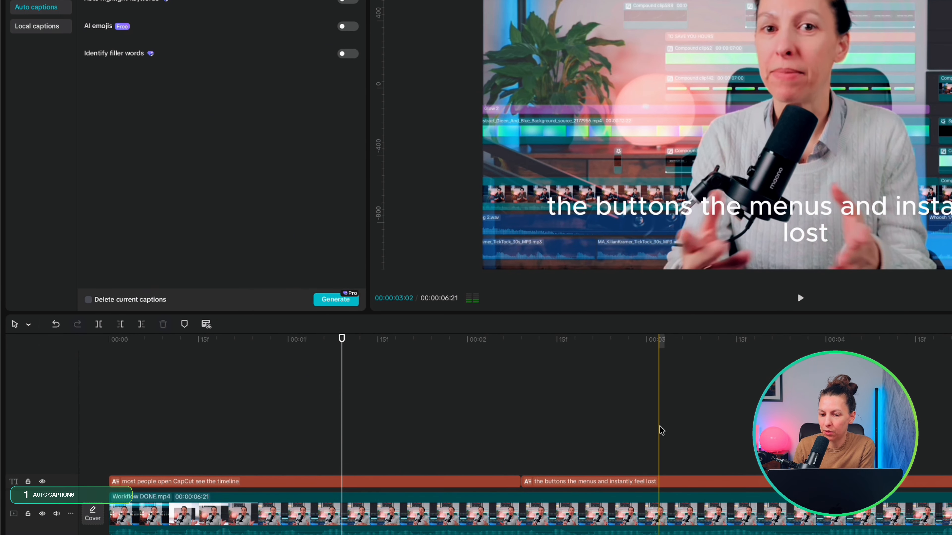
{"action": "scroll", "coordinate": [718, 437], "scroll_direction": "right", "scroll_amount": 1}
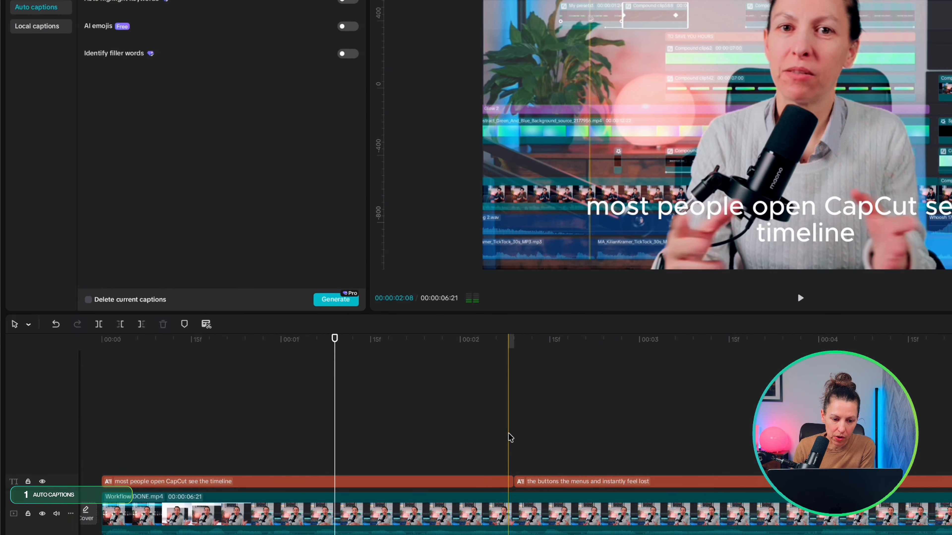
- Apply the bold white "The quick brown fox" caption template with the black shadow to all main captions
{"action": "left_click", "coordinate": [645, 482]}
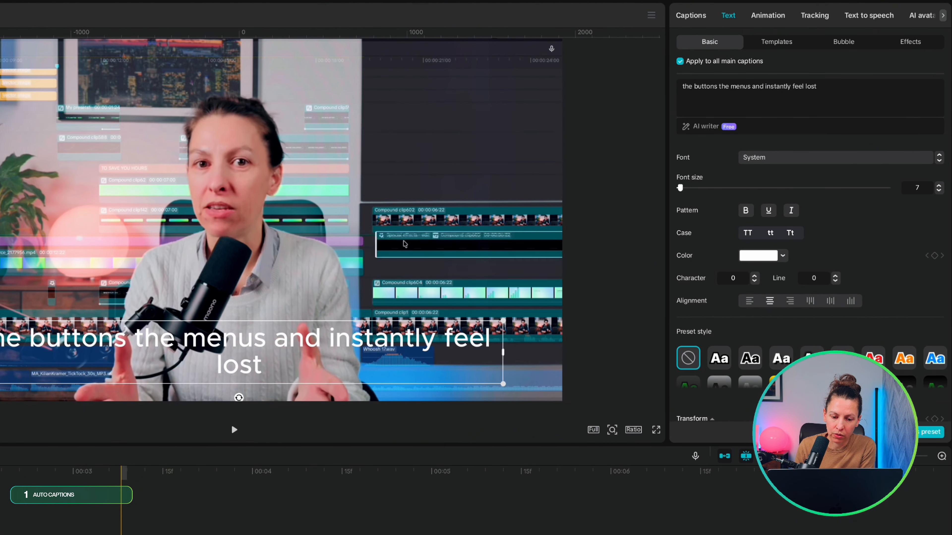
{"action": "left_click", "coordinate": [765, 42]}
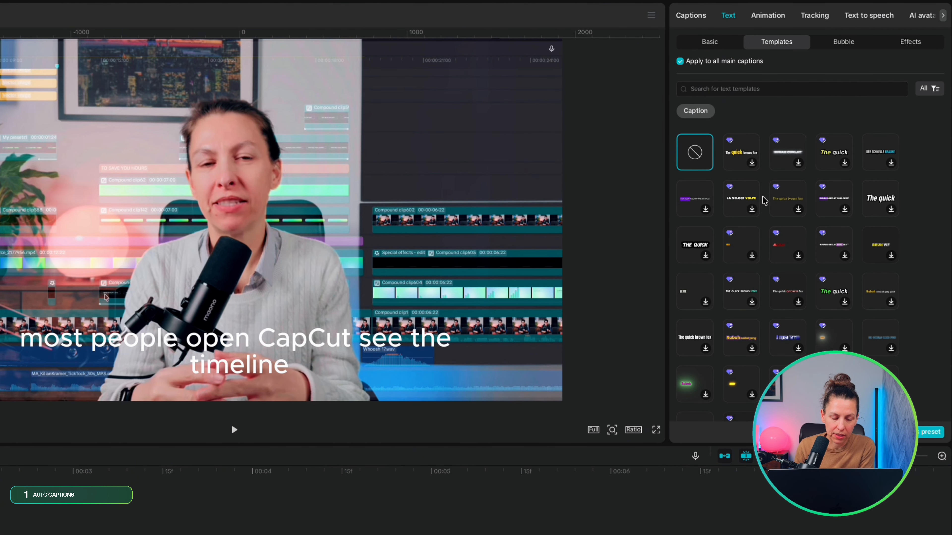
{"action": "scroll", "coordinate": [764, 201], "scroll_direction": "down", "scroll_amount": 3}
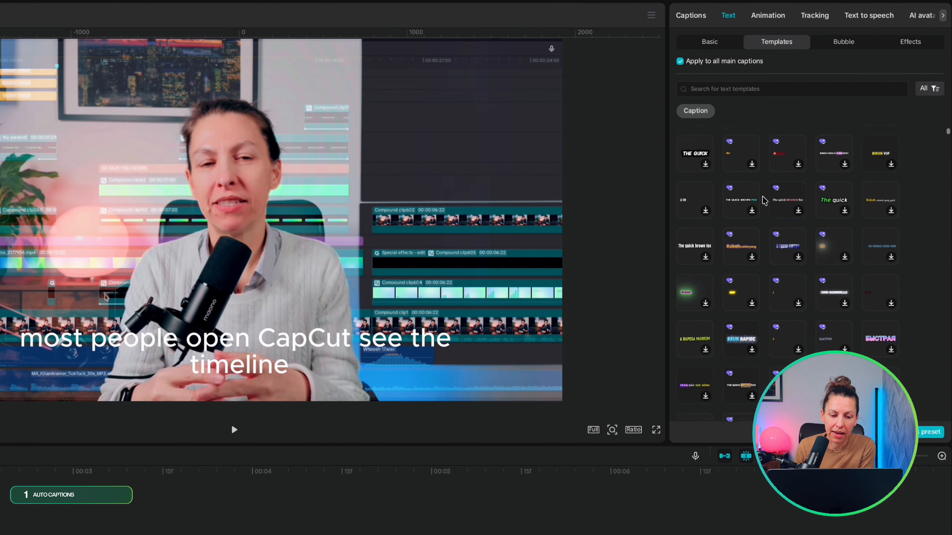
{"action": "scroll", "coordinate": [765, 200], "scroll_direction": "down", "scroll_amount": 4}
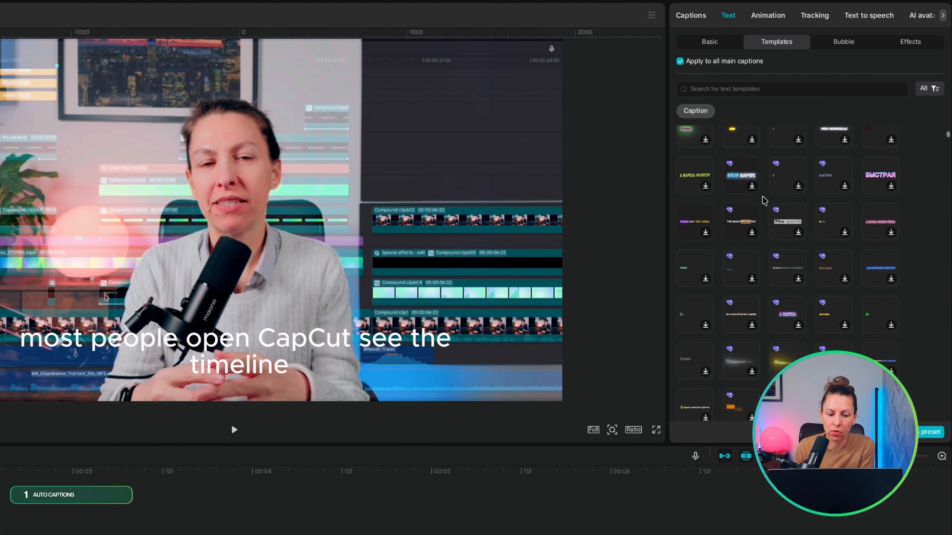
{"action": "scroll", "coordinate": [764, 201], "scroll_direction": "up", "scroll_amount": 2}
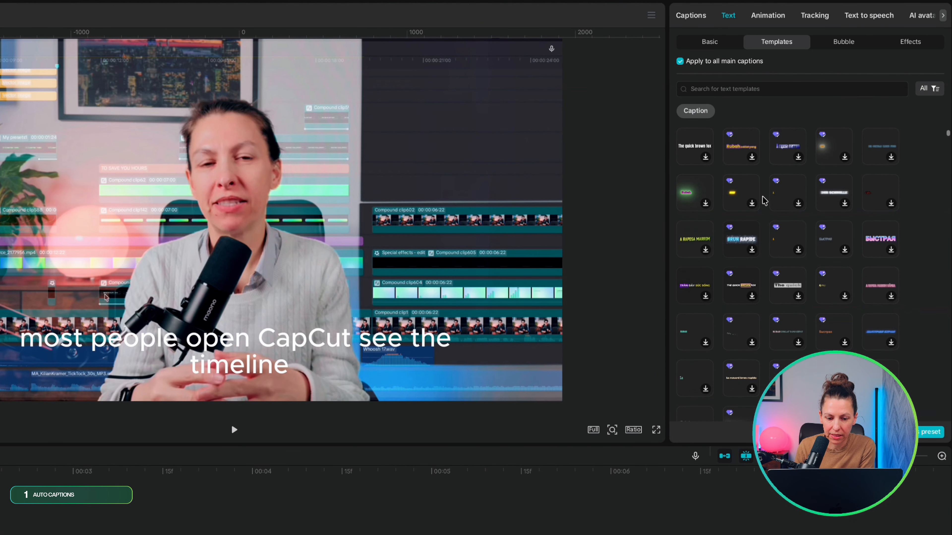
{"action": "left_click", "coordinate": [689, 143]}
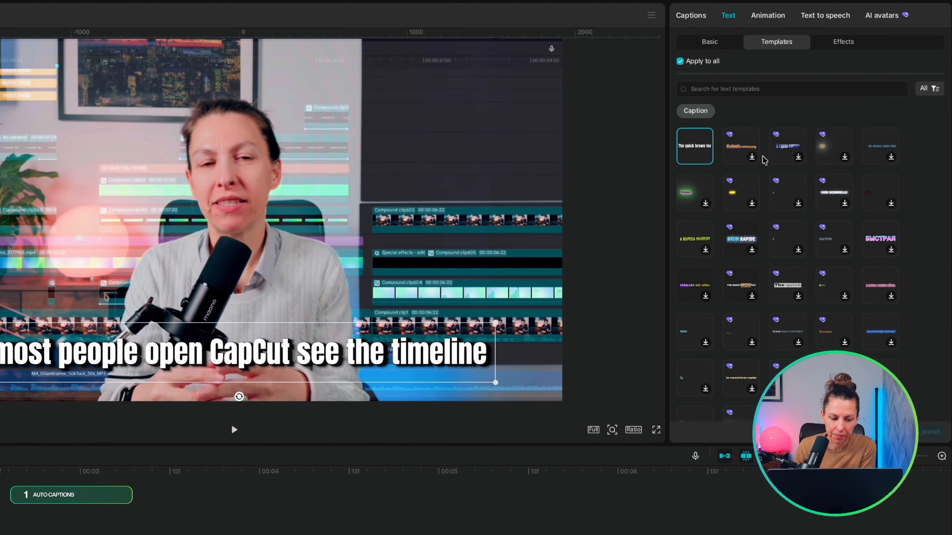
- Examine the font list and colour options in the captions' basic text settings
{"action": "left_click", "coordinate": [693, 44]}
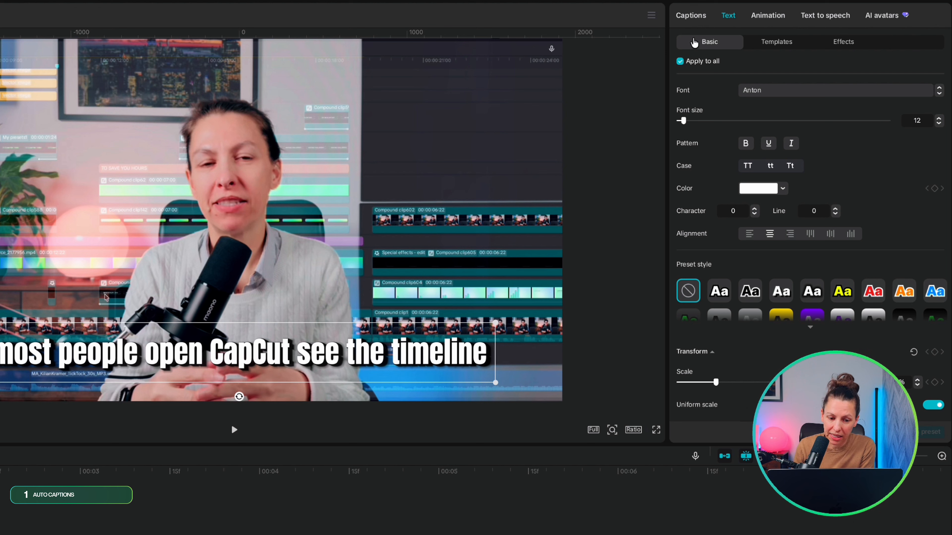
{"action": "left_click", "coordinate": [765, 93]}
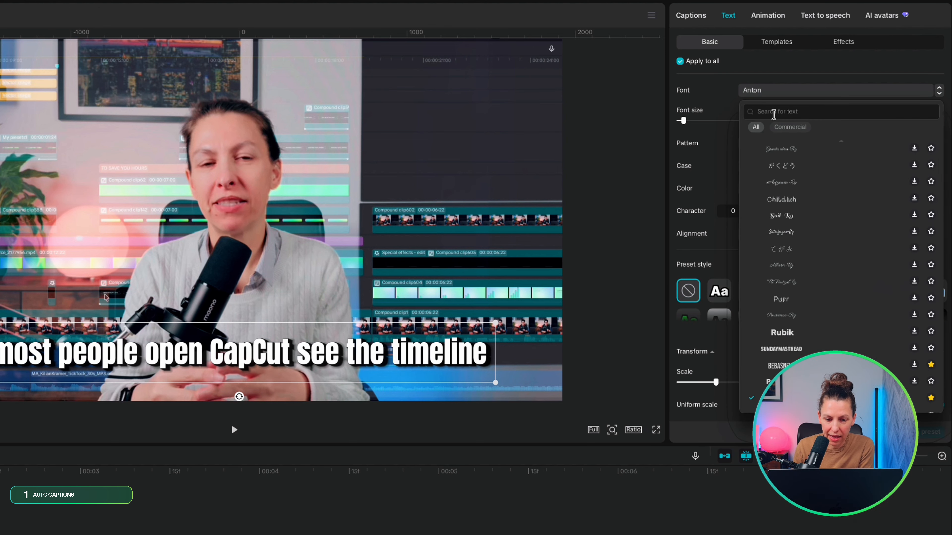
{"action": "left_click", "coordinate": [733, 91]}
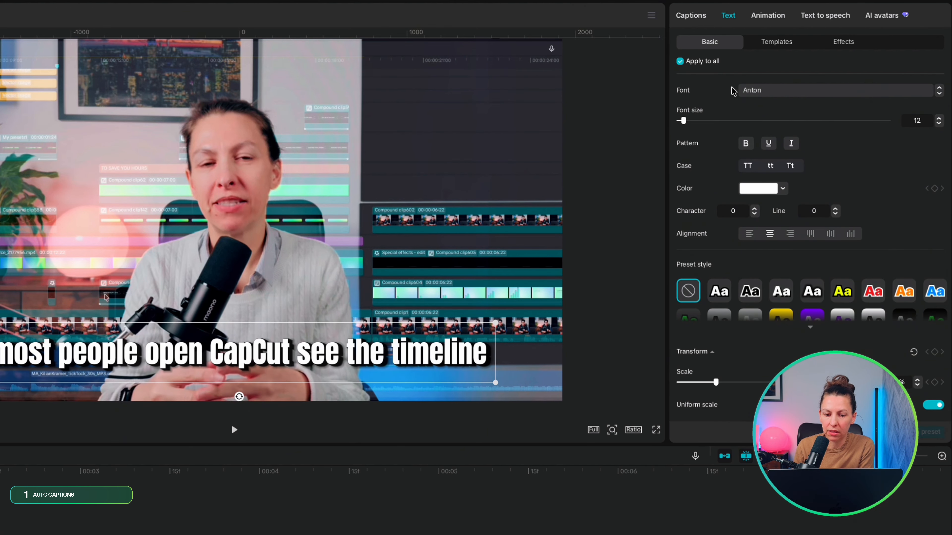
{"action": "left_click", "coordinate": [758, 187]}
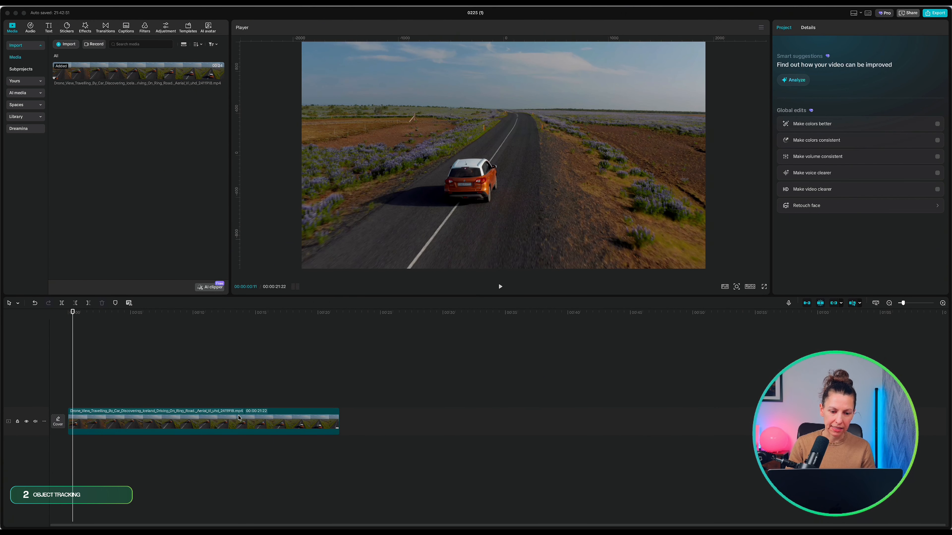
- Add a default text over the car driving clip and change its wording to "Like"
{"action": "left_click", "coordinate": [258, 422]}
{"action": "left_click", "coordinate": [50, 27]}
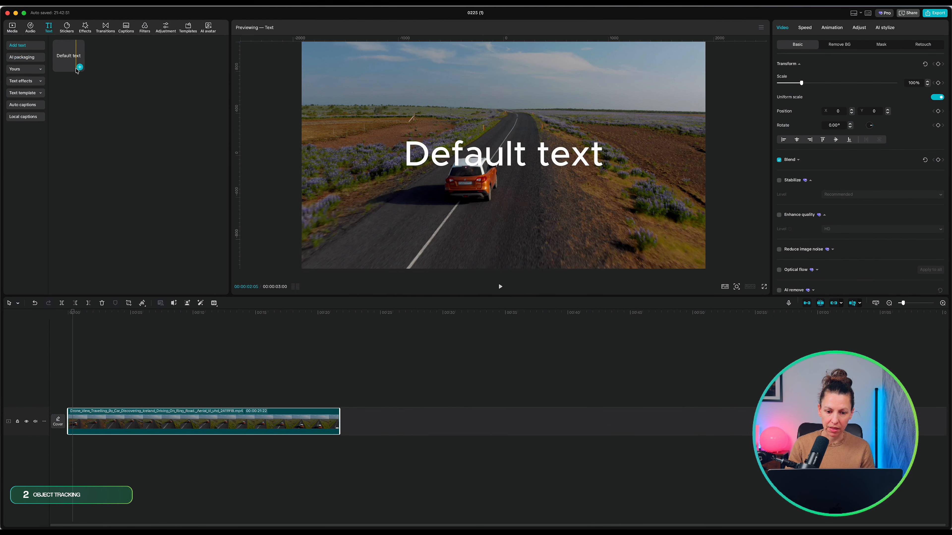
{"action": "left_click", "coordinate": [78, 66]}
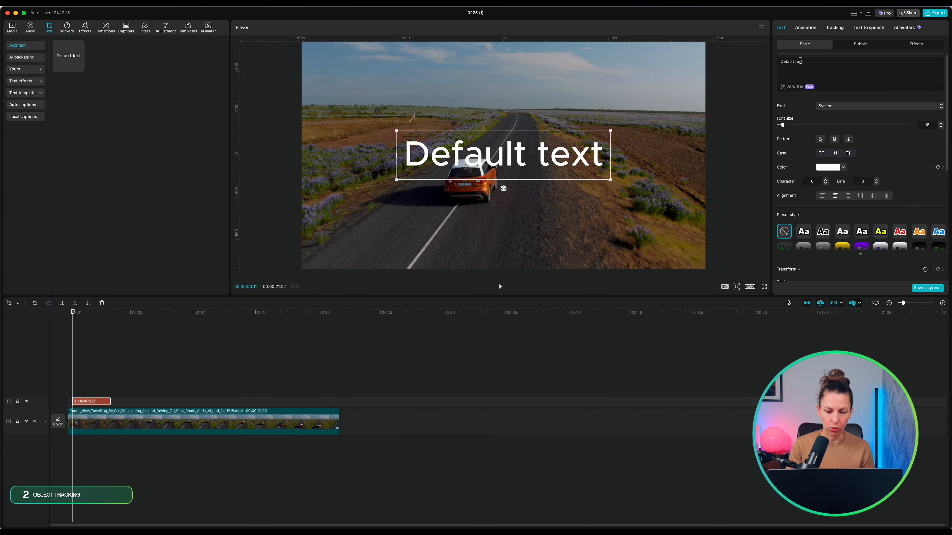
{"action": "left_click_drag", "start_coordinate": [824, 61], "coordinate": [767, 61]}
{"action": "type", "text": "Like"}
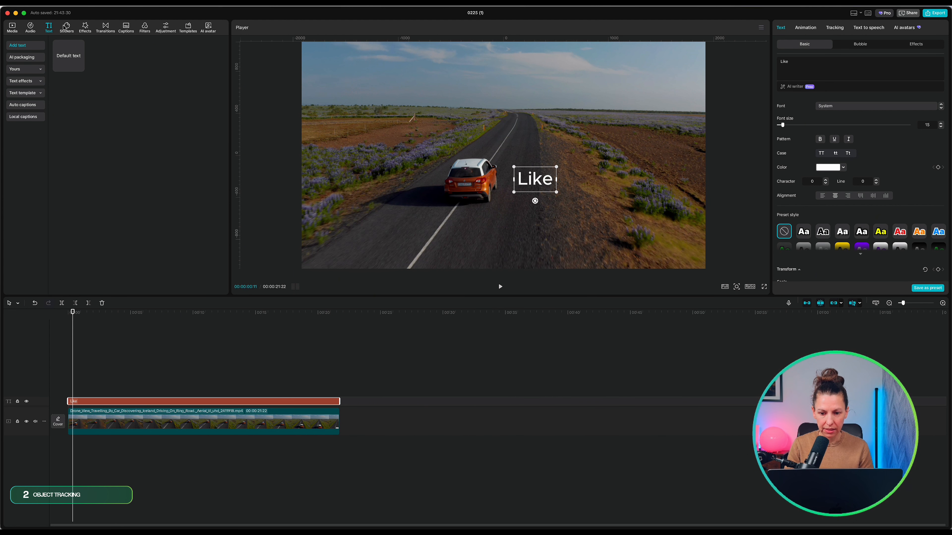
- Add the pointing smiley sticker above the text track, shrink it and place it just right of the "Like" text
{"action": "left_click", "coordinate": [66, 27]}
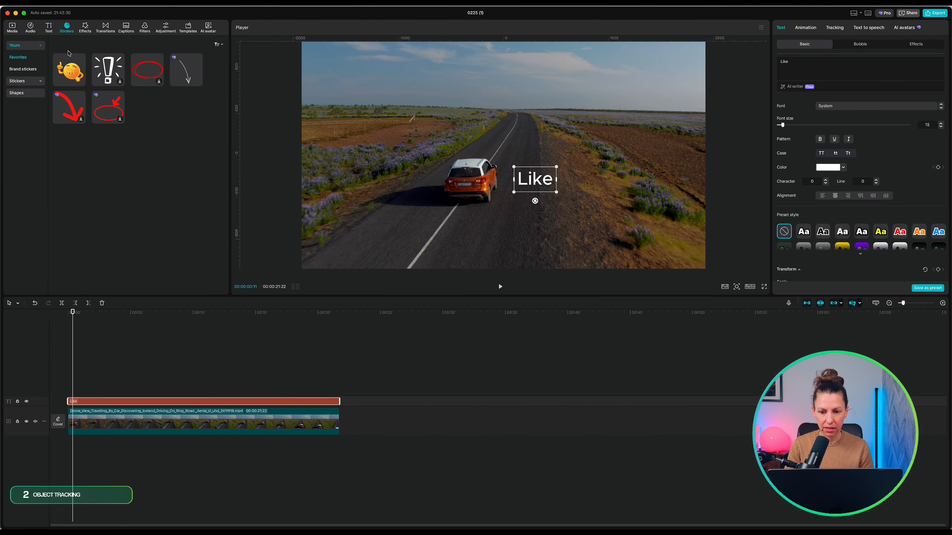
{"action": "left_click_drag", "start_coordinate": [69, 69], "coordinate": [339, 388]}
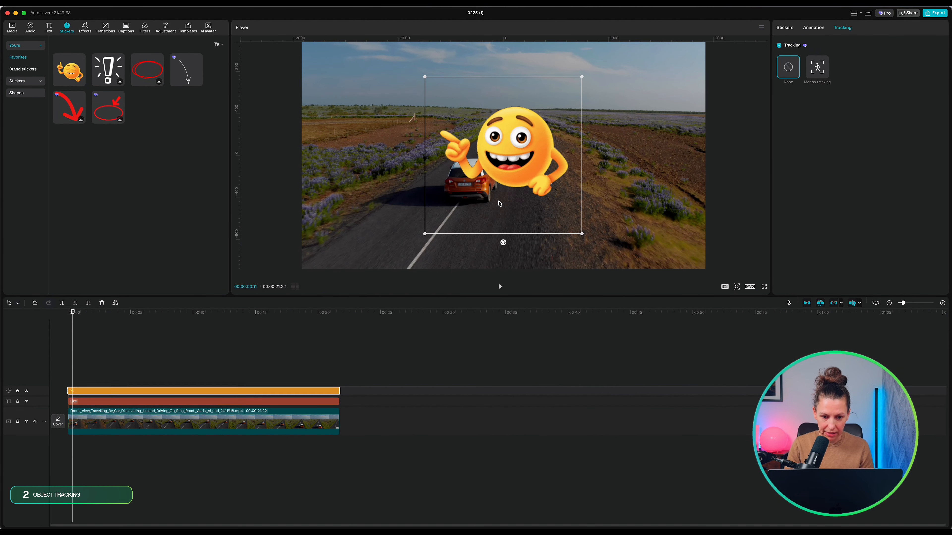
{"action": "left_click_drag", "start_coordinate": [499, 201], "coordinate": [581, 212]}
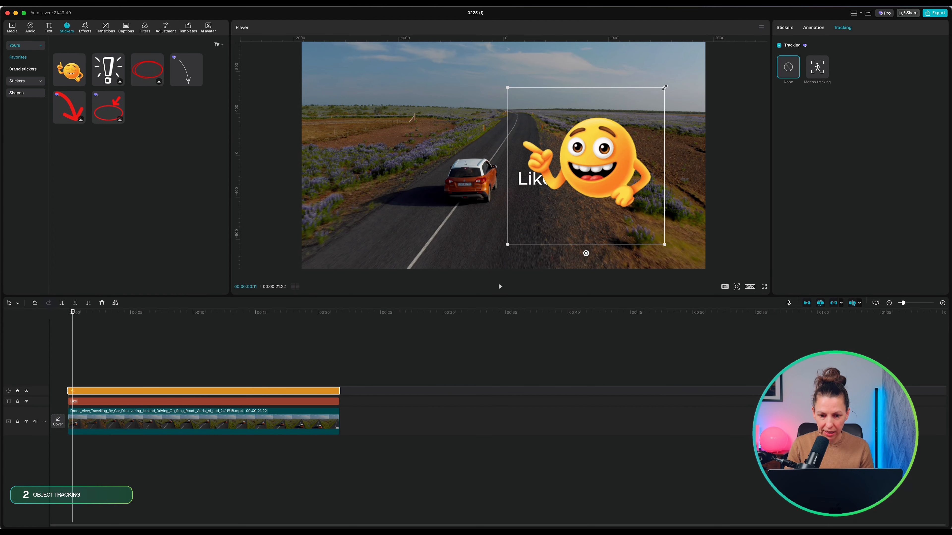
{"action": "left_click_drag", "start_coordinate": [664, 87], "coordinate": [579, 179]}
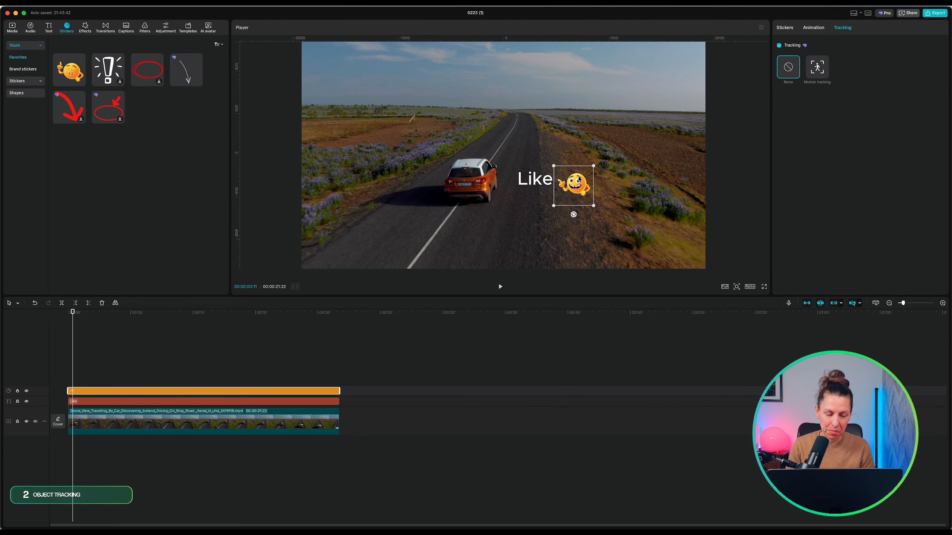
- Enable motion tracking on the "Like" text and fit the tracking box around the orange car
{"action": "left_click", "coordinate": [534, 179]}
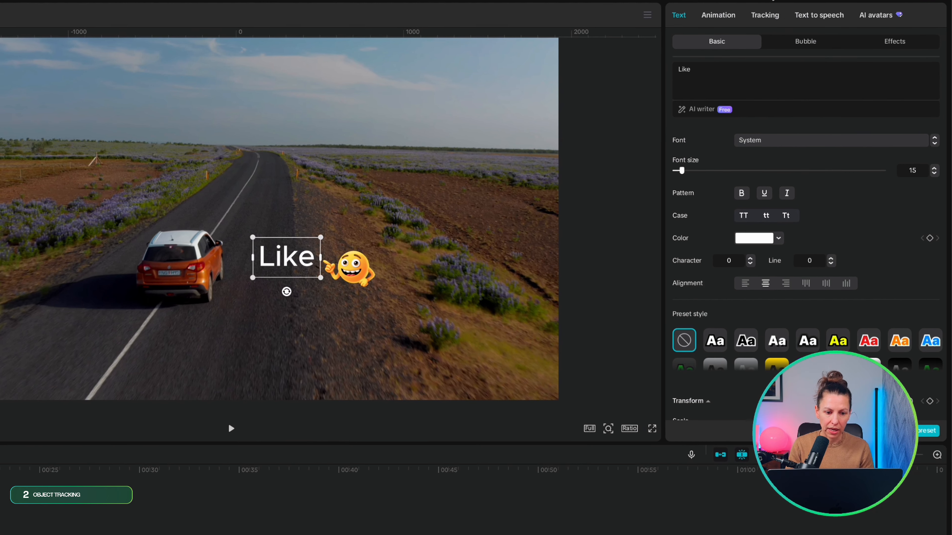
{"action": "left_click", "coordinate": [767, 16]}
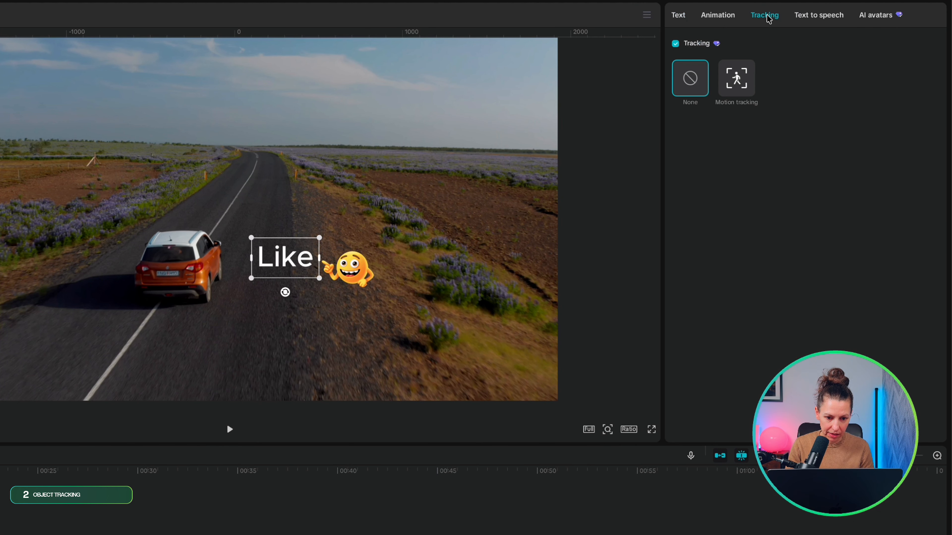
{"action": "left_click", "coordinate": [736, 81]}
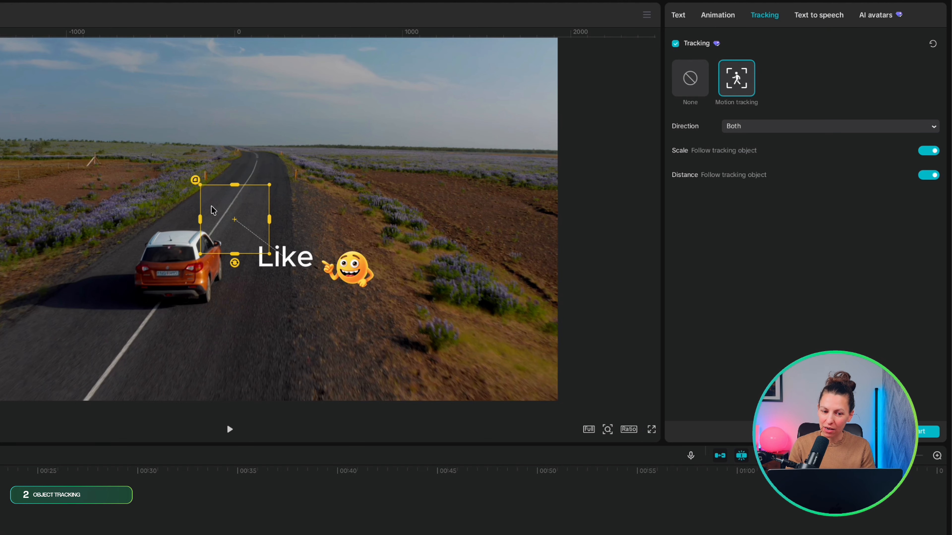
{"action": "left_click_drag", "start_coordinate": [235, 214], "coordinate": [179, 208]}
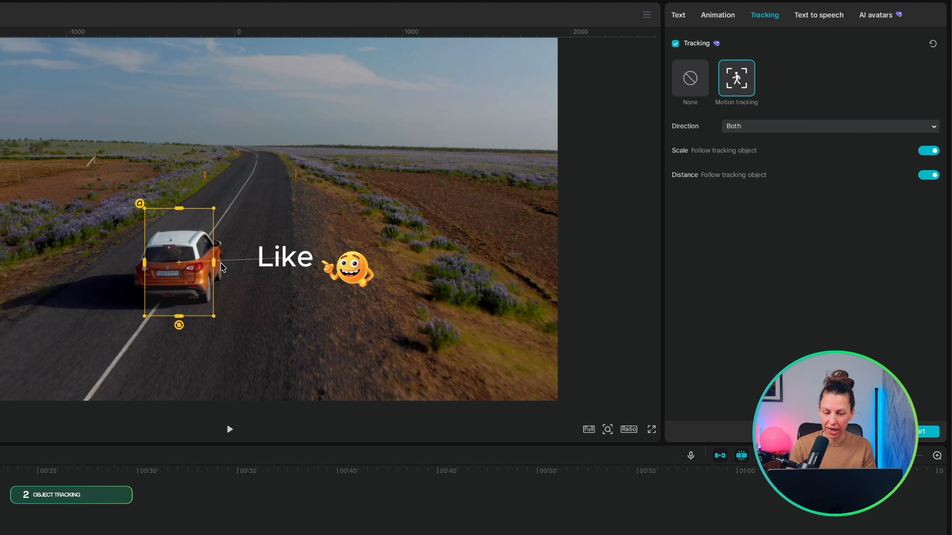
{"action": "left_click_drag", "start_coordinate": [215, 262], "coordinate": [229, 262]}
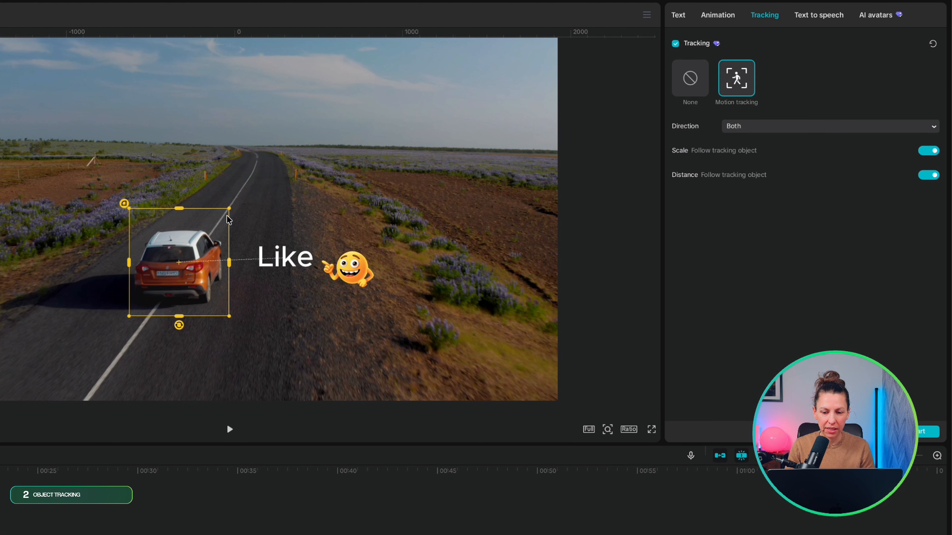
{"action": "left_click_drag", "start_coordinate": [229, 209], "coordinate": [208, 239]}
{"action": "left_click_drag", "start_coordinate": [134, 266], "coordinate": [154, 256]}
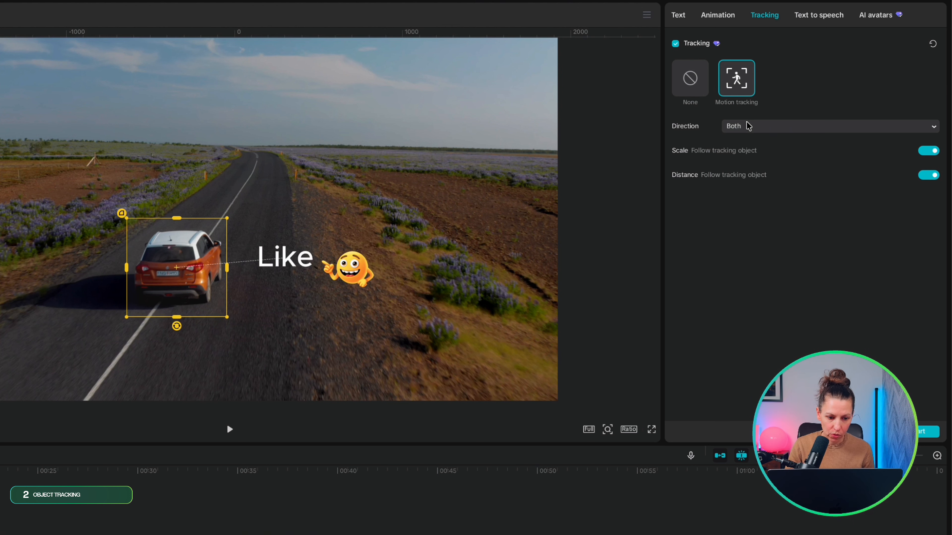
- Keep the tracking direction at Both, turn off Scale and Distance following, and start tracking the "Like" text
{"action": "left_click", "coordinate": [773, 128]}
{"action": "left_click", "coordinate": [777, 124]}
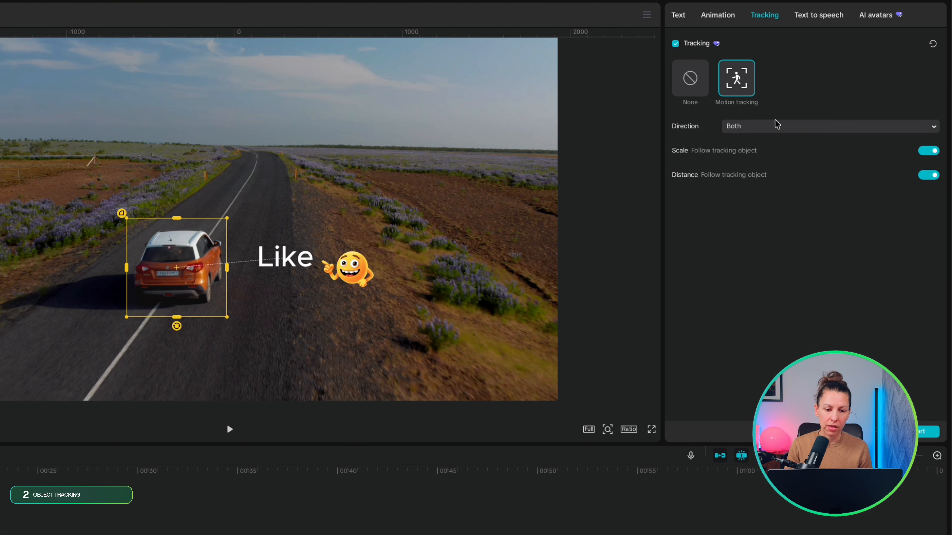
{"action": "left_click", "coordinate": [929, 152]}
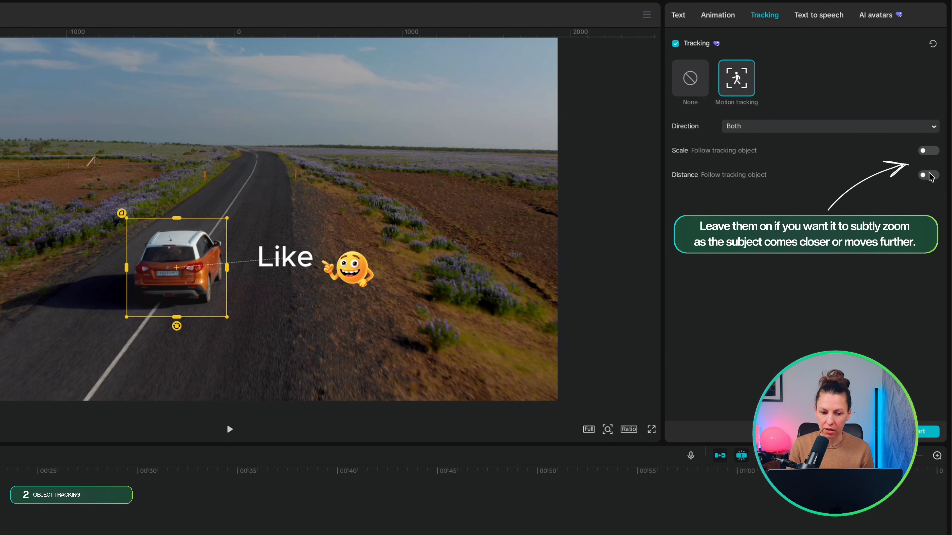
{"action": "left_click", "coordinate": [911, 431]}
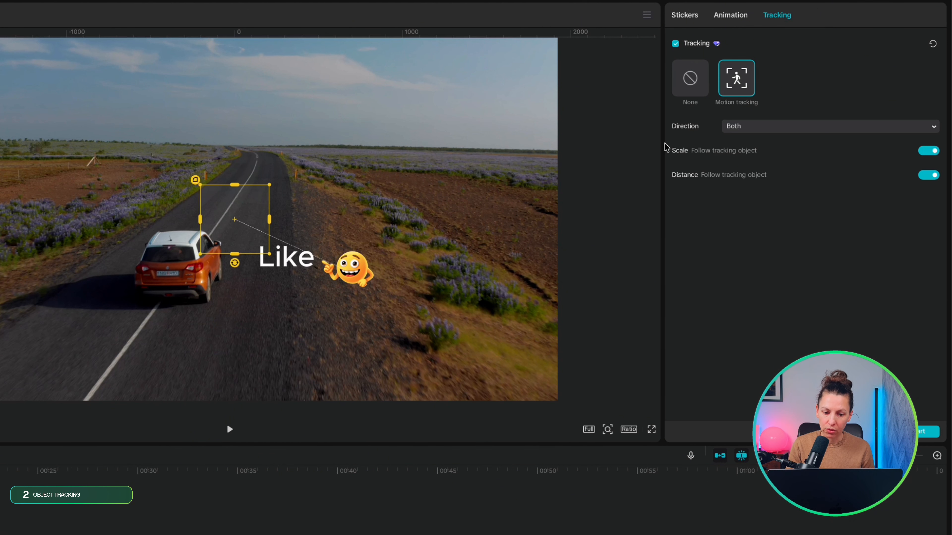
- Fit the smiley sticker's motion tracking box around the orange car and start tracking in both directions
{"action": "left_click_drag", "start_coordinate": [247, 217], "coordinate": [198, 257]}
{"action": "left_click_drag", "start_coordinate": [185, 224], "coordinate": [185, 199]}
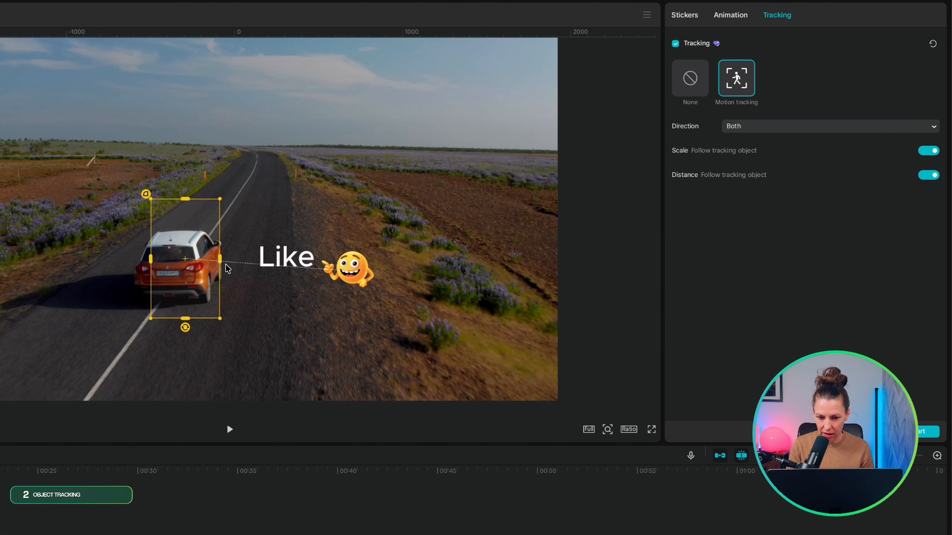
{"action": "left_click_drag", "start_coordinate": [220, 259], "coordinate": [196, 262]}
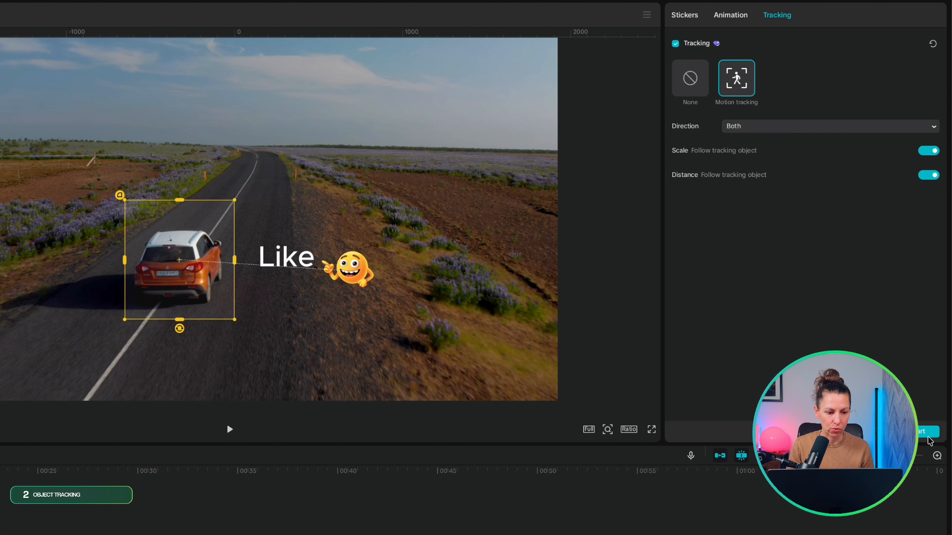
{"action": "left_click", "coordinate": [921, 432]}
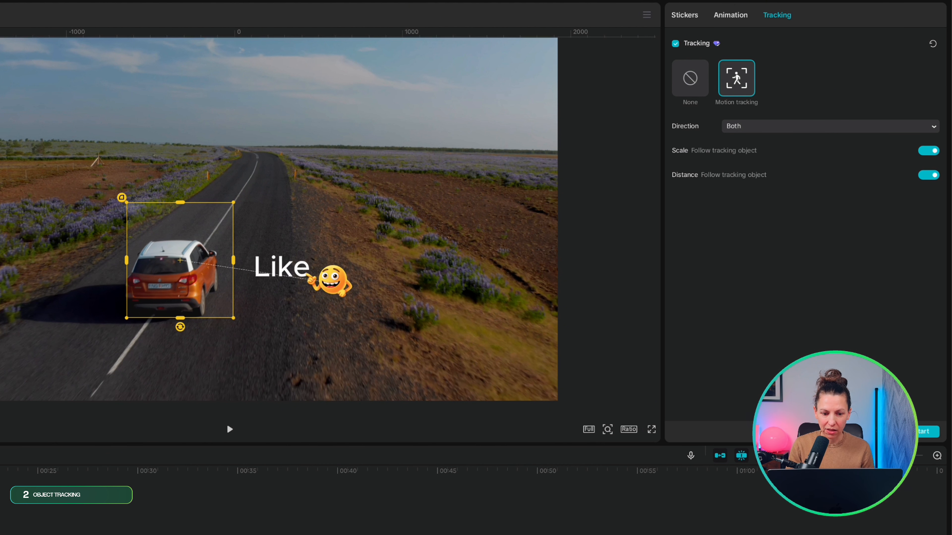
- Play back the clip to check how the "Like" text and smiley sticker follow the car
{"action": "left_click", "coordinate": [229, 429]}
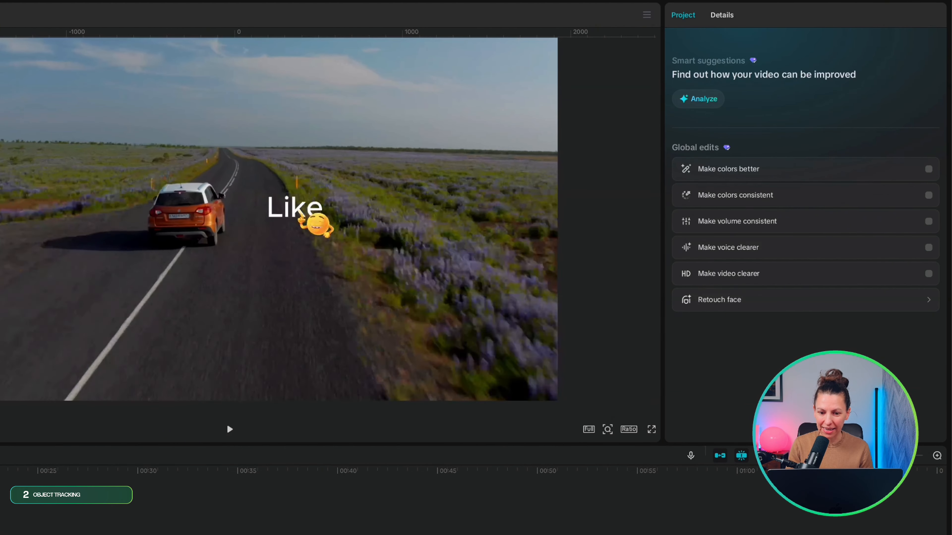
{"action": "left_click", "coordinate": [228, 427]}
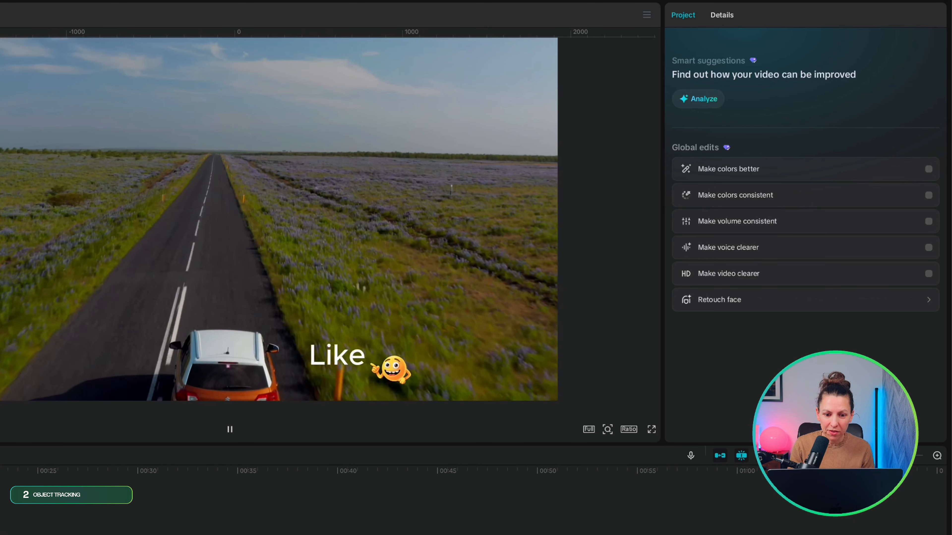
{"action": "left_click", "coordinate": [228, 428]}
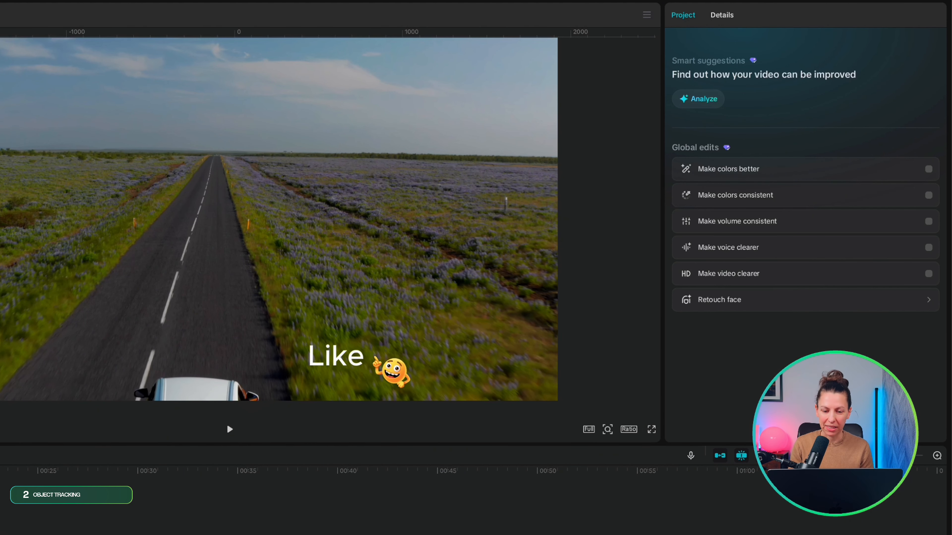